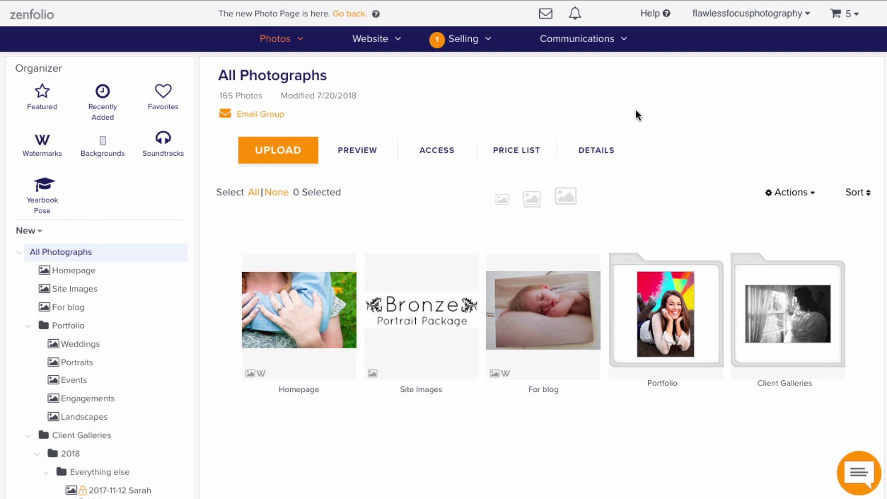
Step: Open Website > Customize Website to edit the Flawless Focus Photography homepage
{"action": "left_click", "coordinate": [369, 45]}
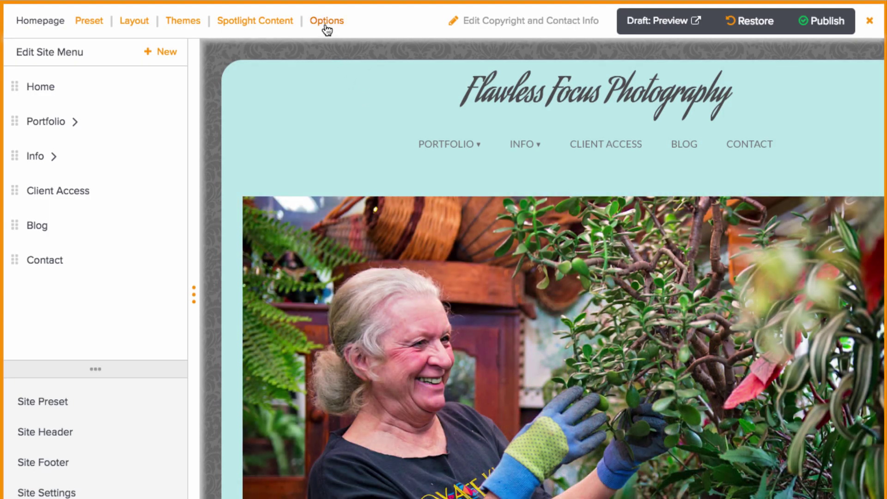
Step: In the homepage Page Options, upload the logo PNG as the homepage logo image
{"action": "left_click", "coordinate": [327, 21]}
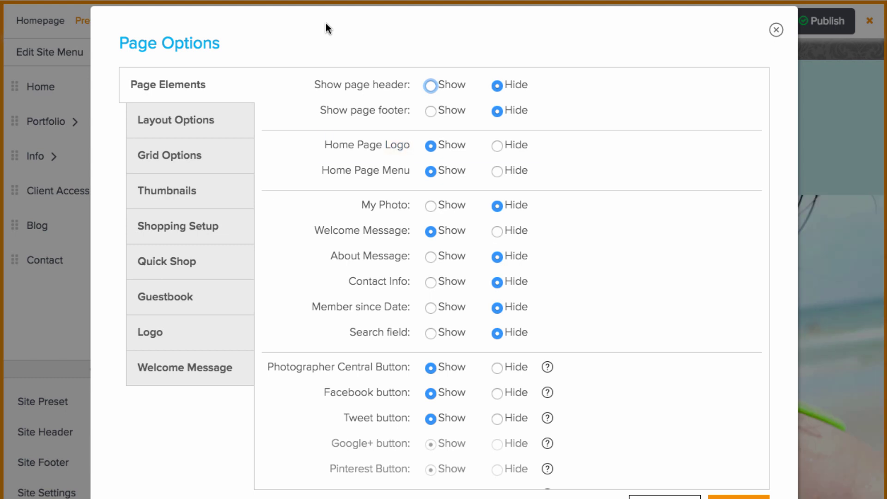
{"action": "left_click", "coordinate": [184, 333]}
{"action": "left_click", "coordinate": [270, 131]}
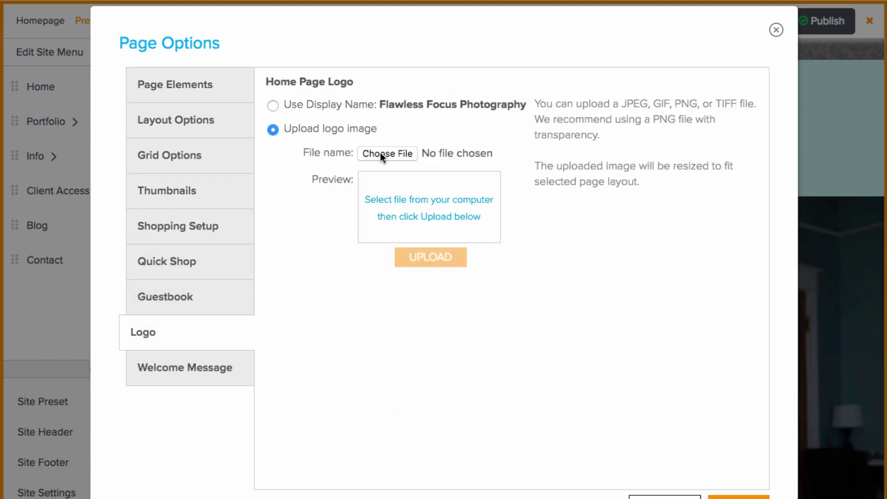
{"action": "left_click", "coordinate": [381, 152]}
{"action": "left_click", "coordinate": [361, 169]}
{"action": "left_click", "coordinate": [664, 316]}
{"action": "left_click", "coordinate": [433, 261]}
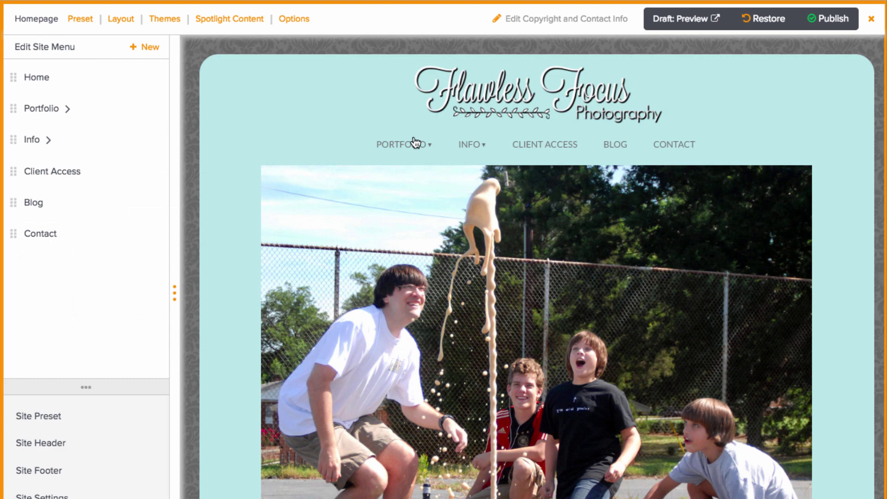
Step: On the About page, upload the logo PNG as the Site Header logo and apply it
{"action": "mouse_move", "coordinate": [470, 144]}
{"action": "left_click", "coordinate": [470, 167]}
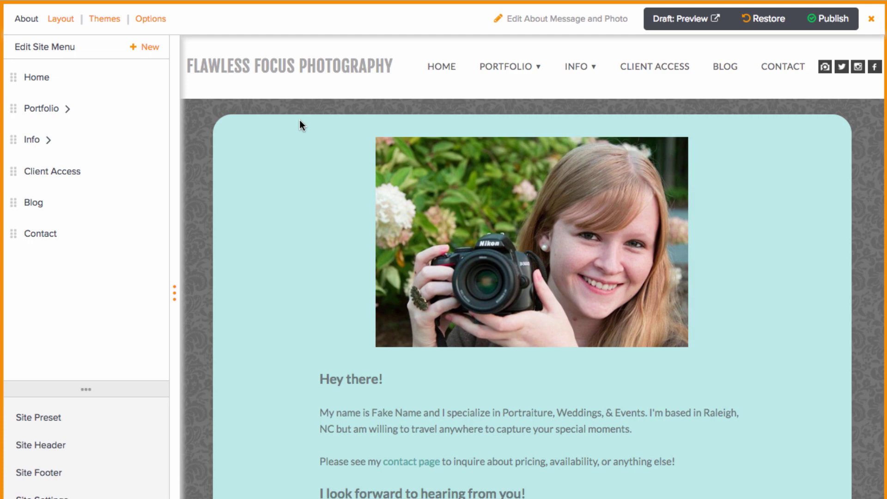
{"action": "left_click", "coordinate": [43, 446]}
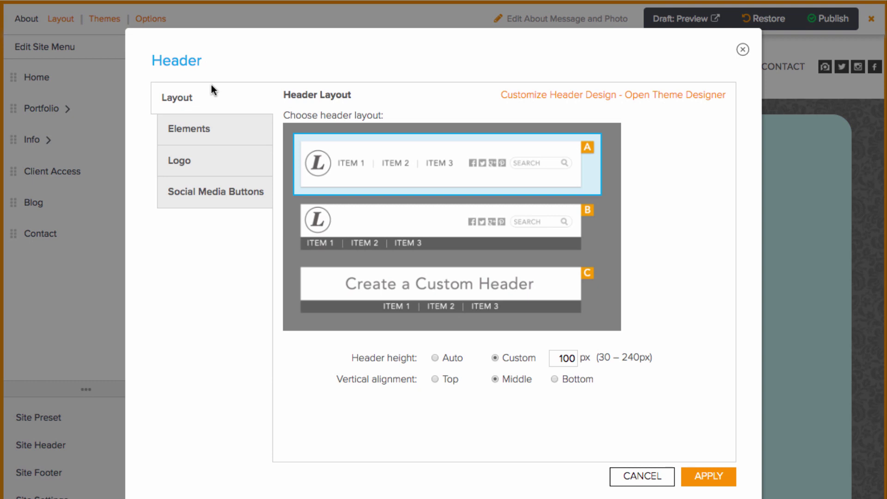
{"action": "left_click", "coordinate": [200, 162]}
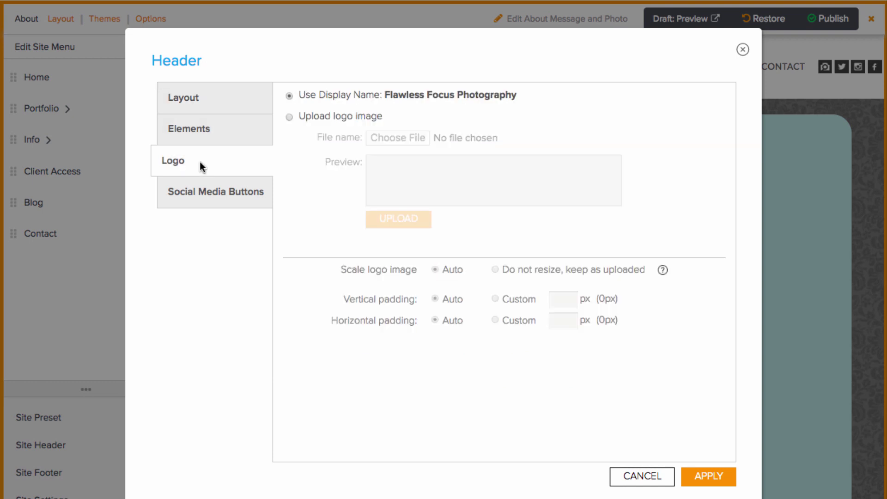
{"action": "left_click", "coordinate": [289, 116]}
{"action": "left_click", "coordinate": [398, 137]}
{"action": "double_click", "coordinate": [351, 168]}
{"action": "left_click", "coordinate": [425, 219]}
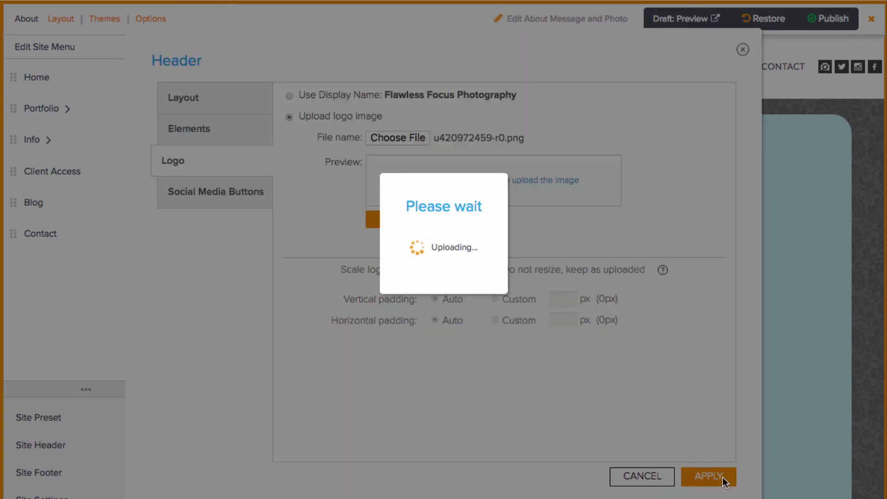
{"action": "left_click", "coordinate": [722, 477]}
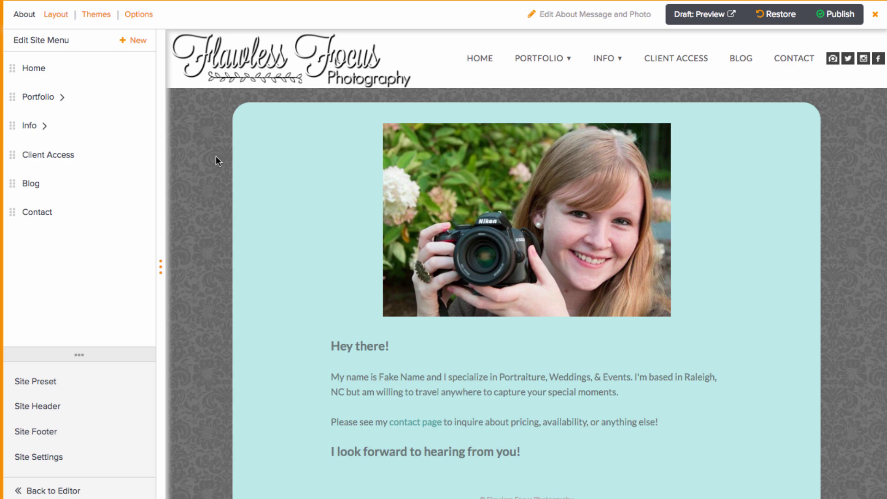
Step: Upload the logo PNG as the Site Footer logo in place of the display-name text
{"action": "scroll", "coordinate": [215, 161], "scroll_direction": "down", "scroll_amount": 3}
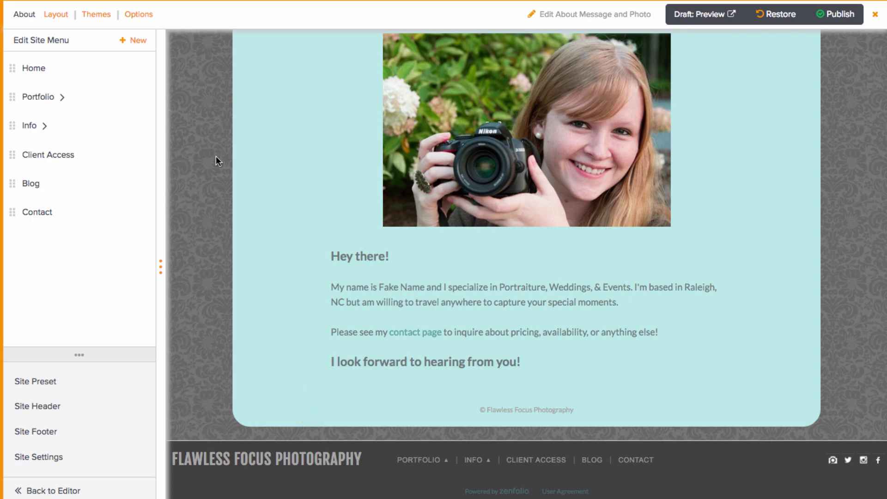
{"action": "scroll", "coordinate": [215, 156], "scroll_direction": "up", "scroll_amount": 3}
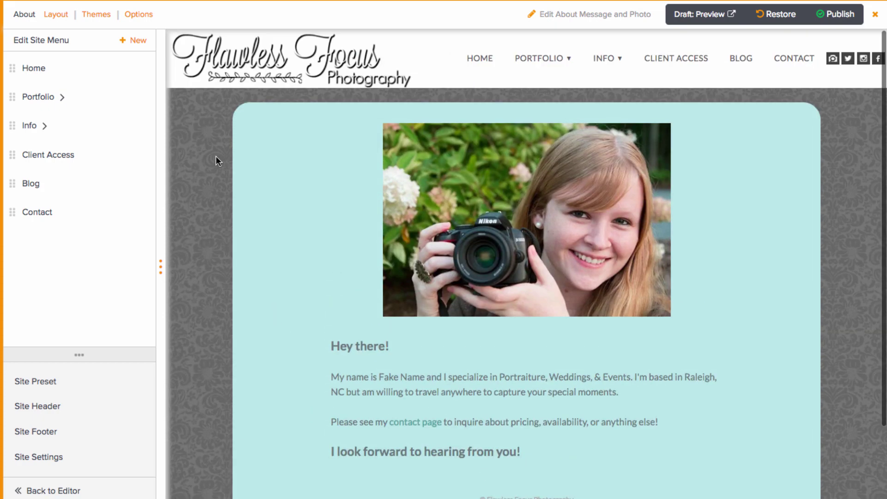
{"action": "left_click", "coordinate": [139, 15]}
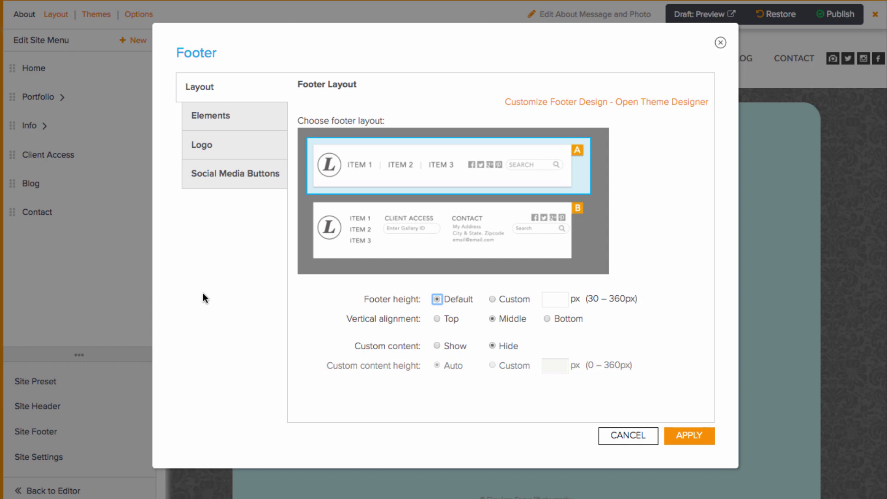
{"action": "left_click", "coordinate": [213, 148]}
{"action": "left_click", "coordinate": [395, 122]}
{"action": "left_click", "coordinate": [342, 152]}
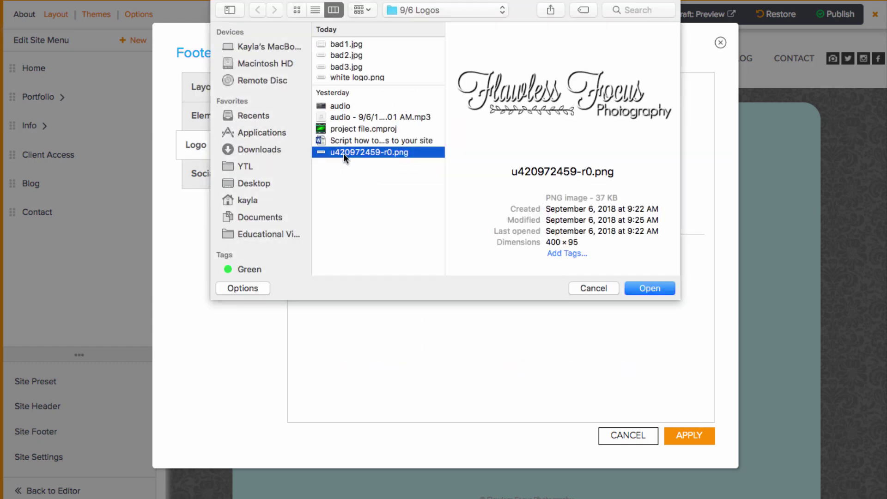
{"action": "left_click", "coordinate": [655, 280]}
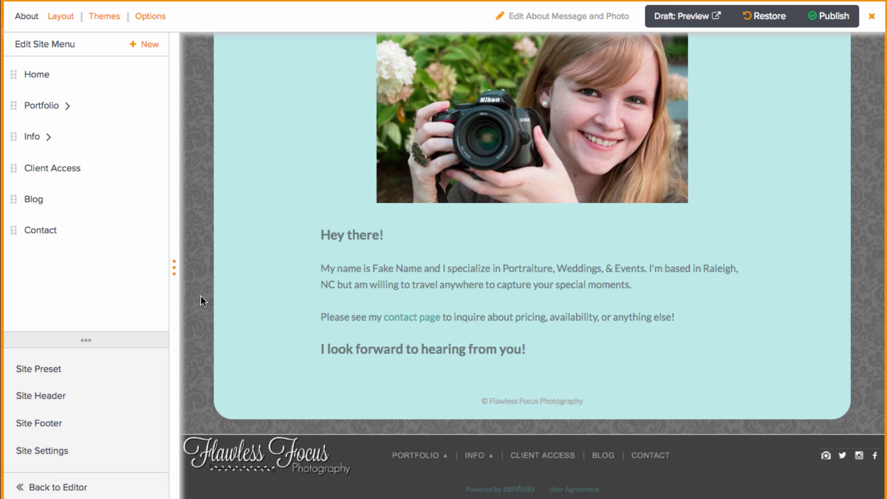
Step: Open Site Settings to the logo and favicon section
{"action": "left_click", "coordinate": [57, 448]}
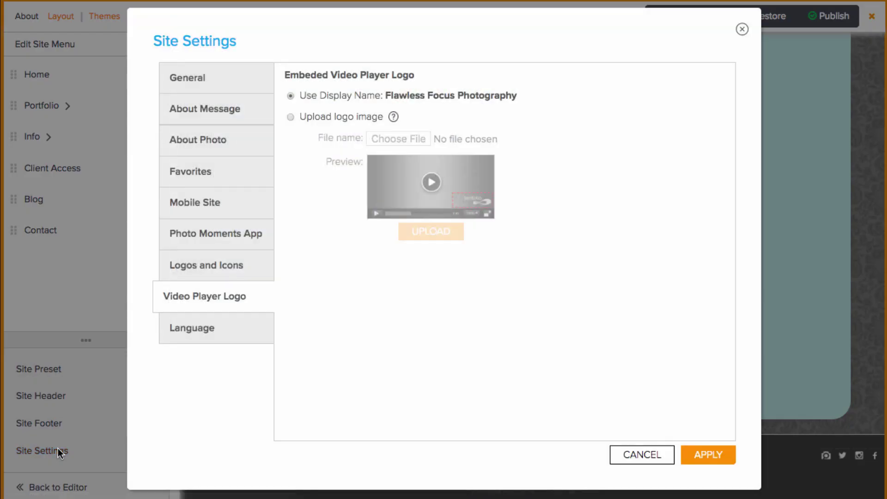
{"action": "left_click", "coordinate": [199, 266]}
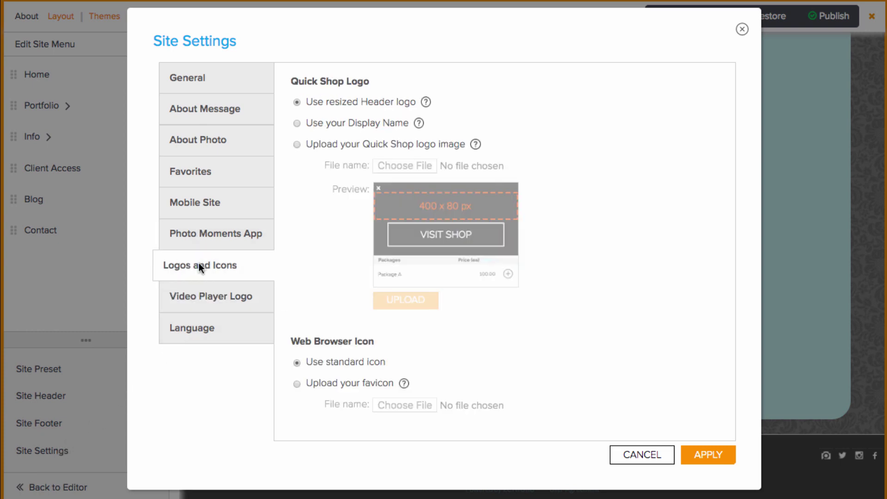
{"action": "scroll", "coordinate": [315, 241], "scroll_direction": "down", "scroll_amount": 10}
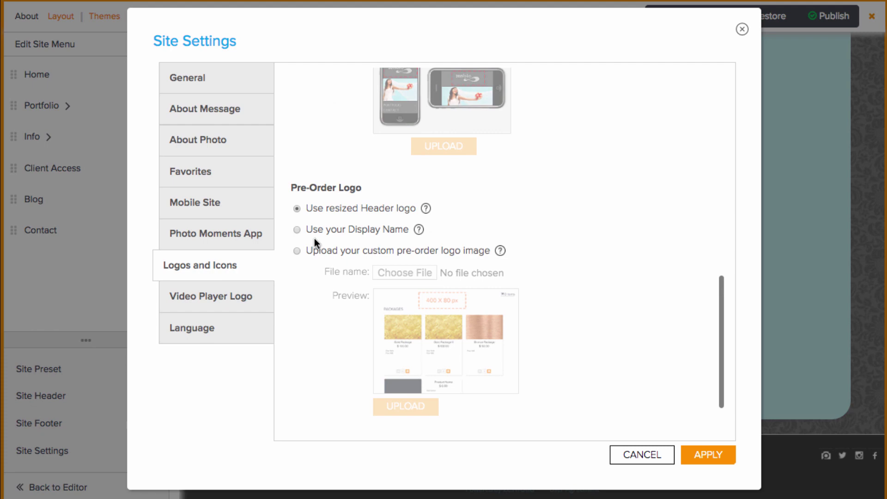
{"action": "scroll", "coordinate": [315, 240], "scroll_direction": "up", "scroll_amount": 5}
Step: Set the Mobile Logo to u420972459-r0.png from 2018 > 9/6 Logos, then apply and publish
{"action": "left_click", "coordinate": [296, 162]}
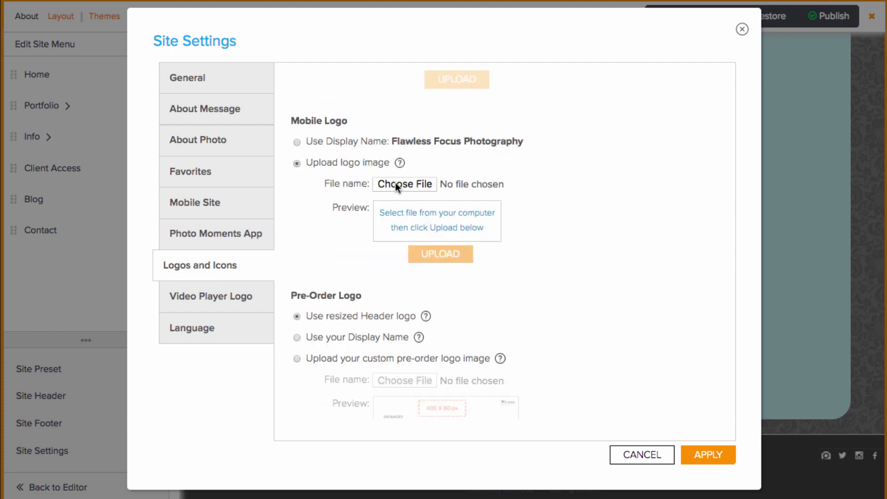
{"action": "left_click", "coordinate": [404, 183]}
{"action": "left_click", "coordinate": [249, 254]}
{"action": "left_click", "coordinate": [330, 61]}
{"action": "left_click", "coordinate": [475, 47]}
{"action": "left_click", "coordinate": [596, 159]}
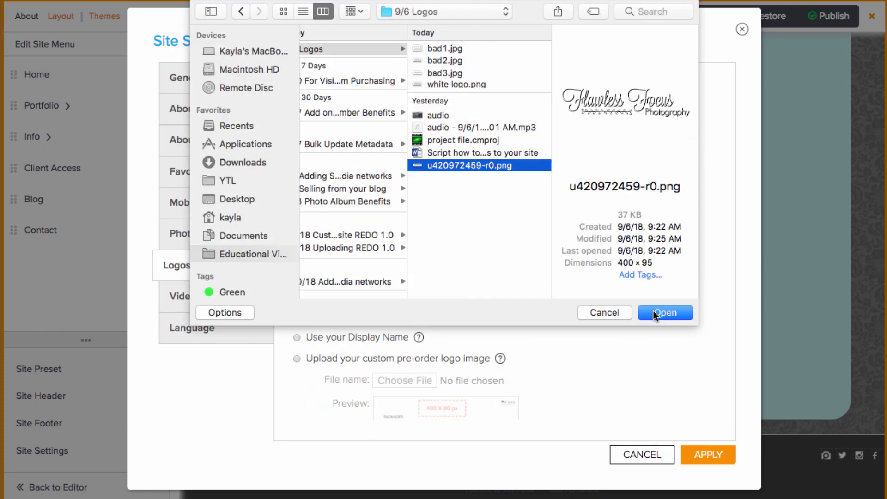
{"action": "left_click", "coordinate": [665, 312]}
{"action": "left_click", "coordinate": [707, 454]}
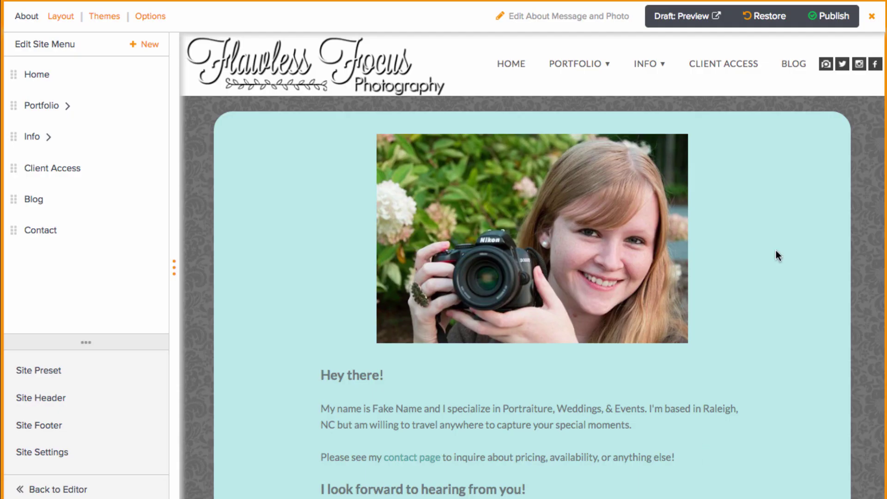
{"action": "left_click", "coordinate": [827, 16]}
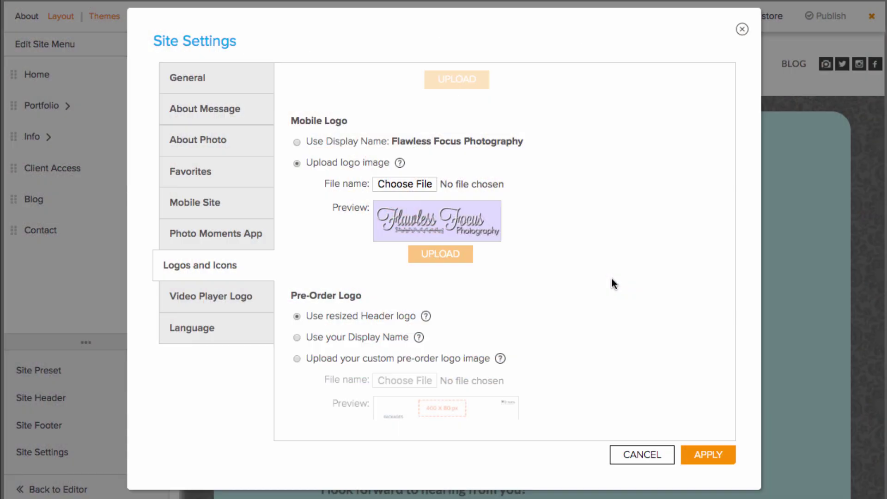
{"action": "scroll", "coordinate": [612, 282], "scroll_direction": "down", "scroll_amount": 10}
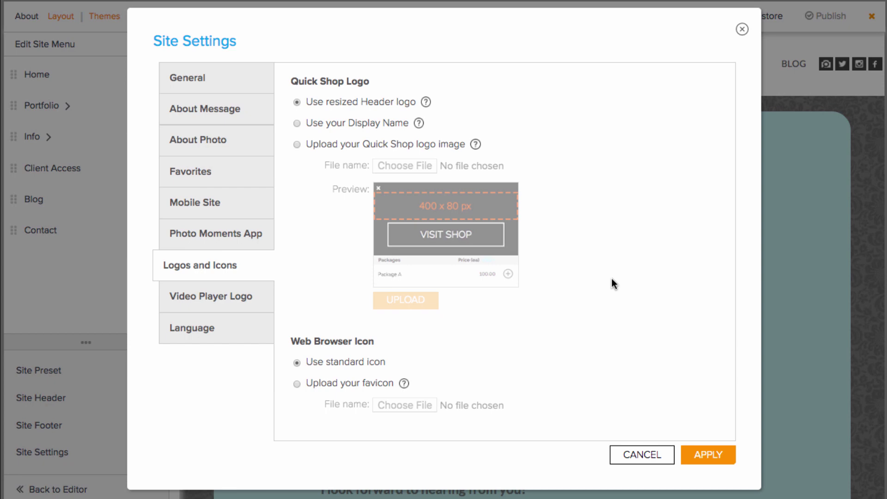
{"action": "scroll", "coordinate": [611, 279], "scroll_direction": "down", "scroll_amount": 5}
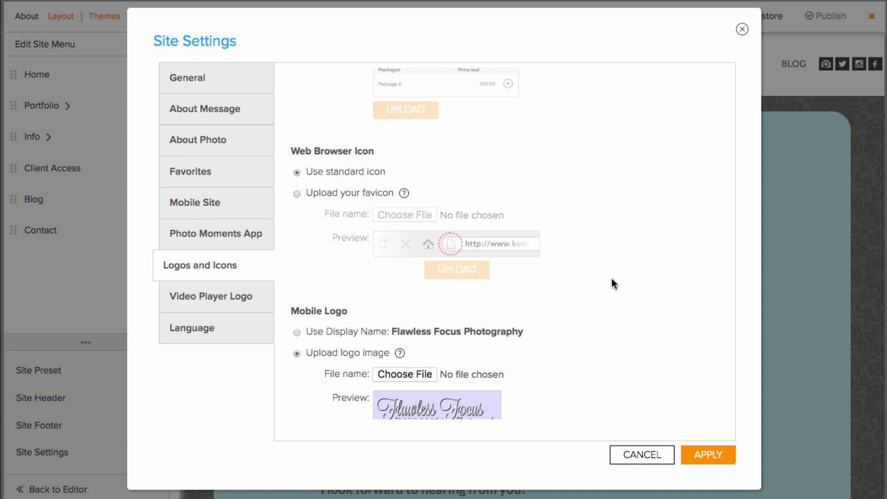
Step: Upload FF Web Browser Icon.jpg from Downloads as the site's custom favicon
{"action": "left_click", "coordinate": [297, 194]}
{"action": "left_click", "coordinate": [412, 211]}
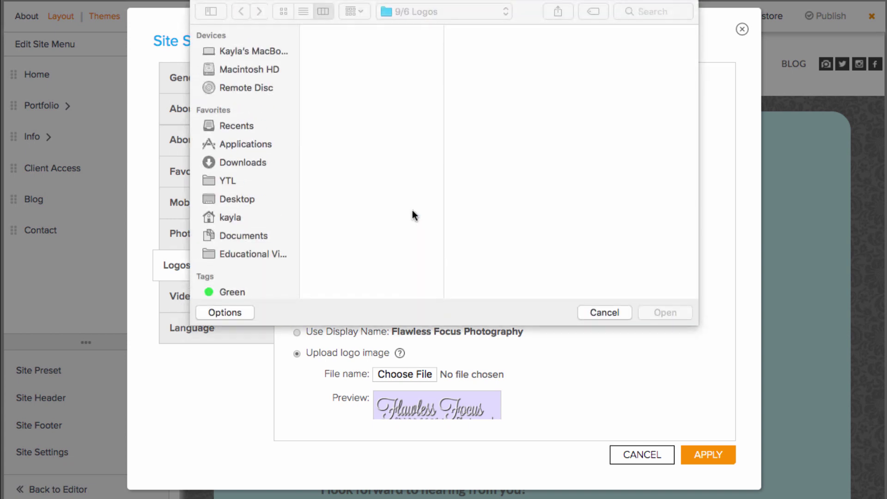
{"action": "left_click", "coordinate": [263, 164]}
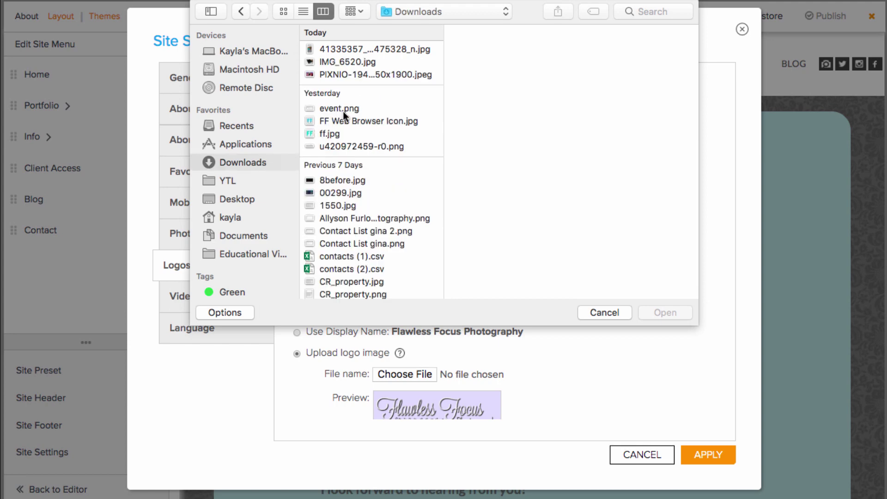
{"action": "left_click", "coordinate": [664, 310]}
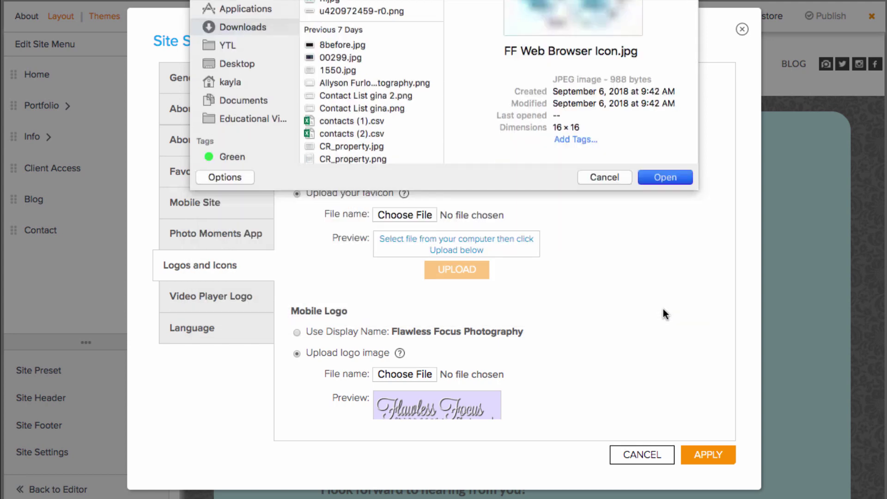
{"action": "scroll", "coordinate": [518, 282], "scroll_direction": "down", "scroll_amount": 6}
{"action": "scroll", "coordinate": [564, 295], "scroll_direction": "down", "scroll_amount": 1}
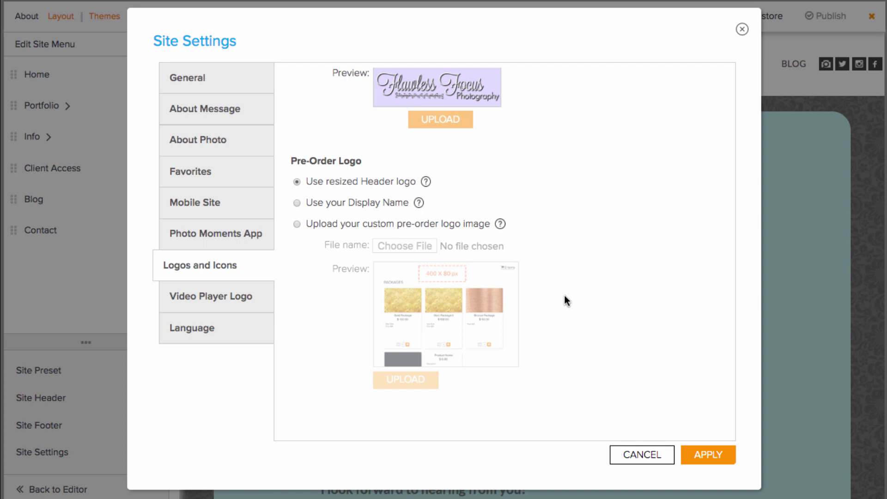
Step: Upload u420972459-r0.png from 2018 > 9/6 Logos as the Video Player Logo
{"action": "left_click", "coordinate": [241, 307]}
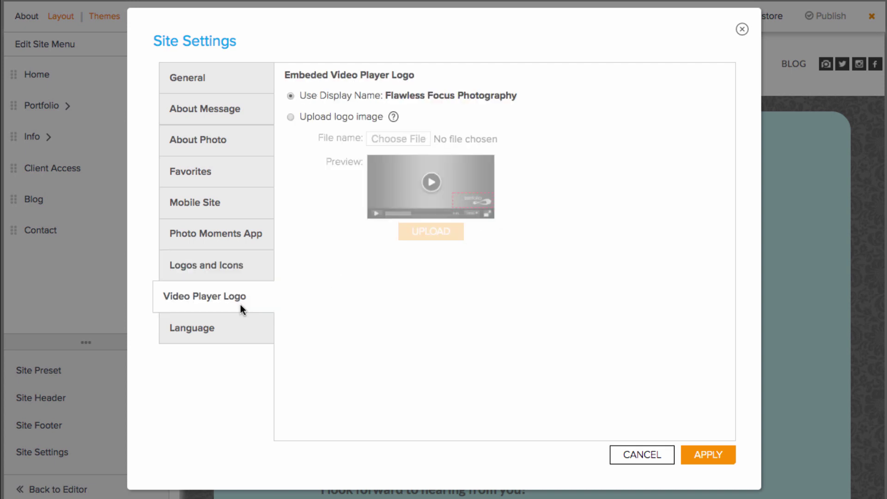
{"action": "left_click", "coordinate": [291, 118]}
{"action": "left_click", "coordinate": [381, 136]}
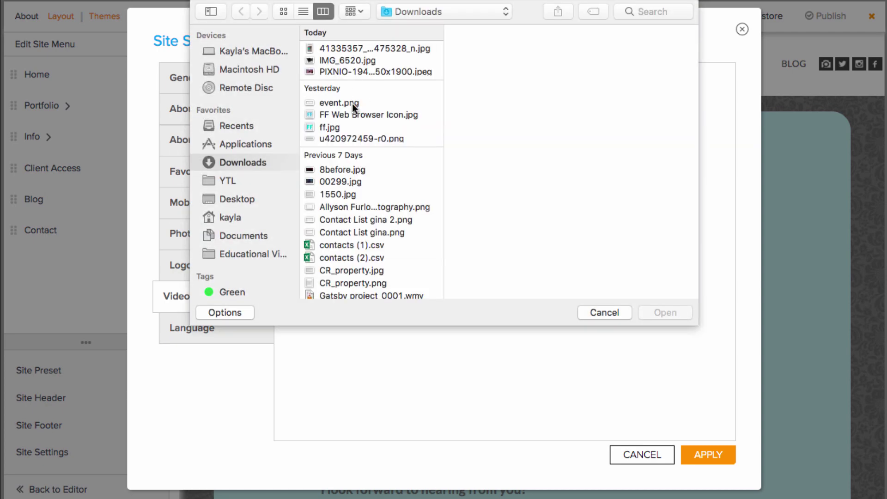
{"action": "left_click", "coordinate": [250, 253]}
{"action": "left_click", "coordinate": [375, 63]}
{"action": "left_click", "coordinate": [484, 48]}
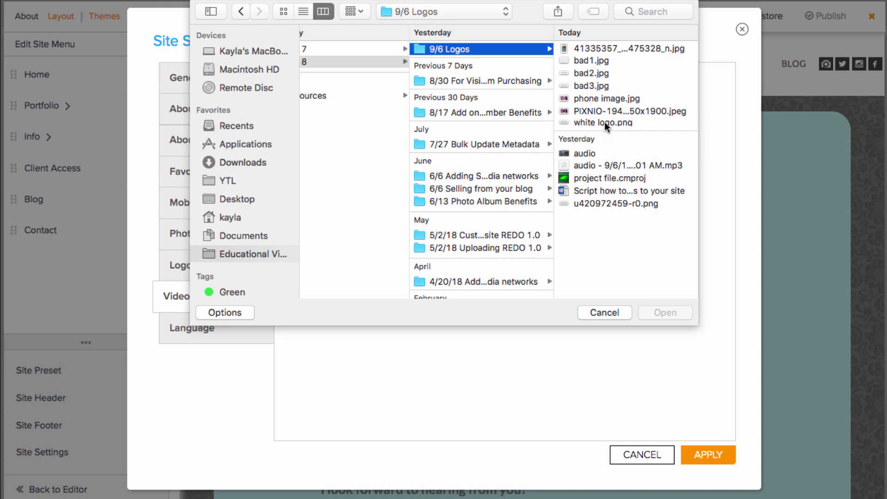
{"action": "left_click", "coordinate": [614, 202]}
{"action": "left_click", "coordinate": [661, 311]}
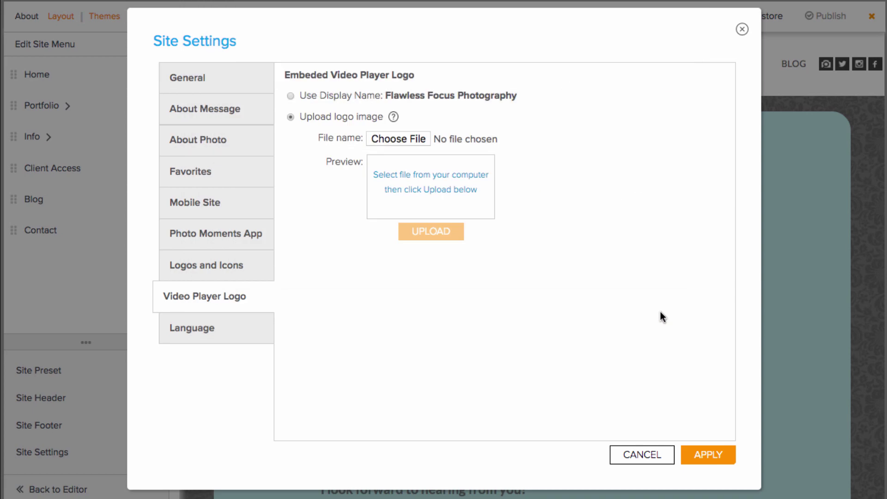
{"action": "left_click", "coordinate": [460, 231]}
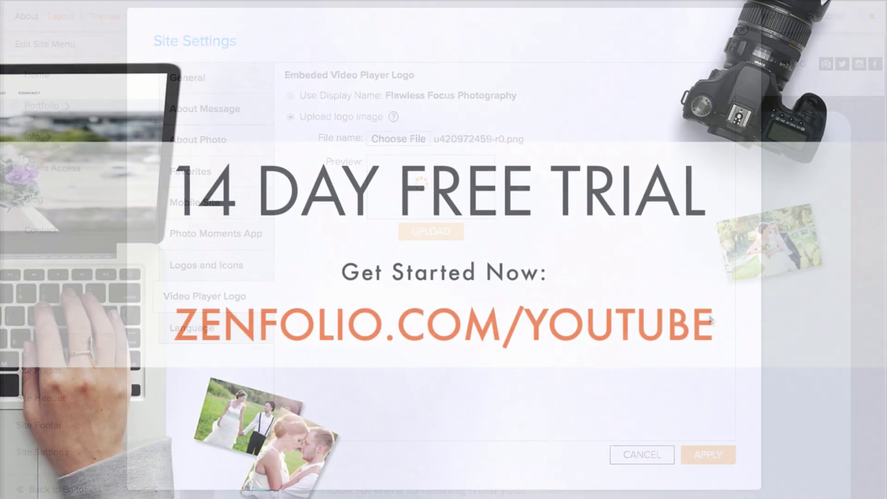